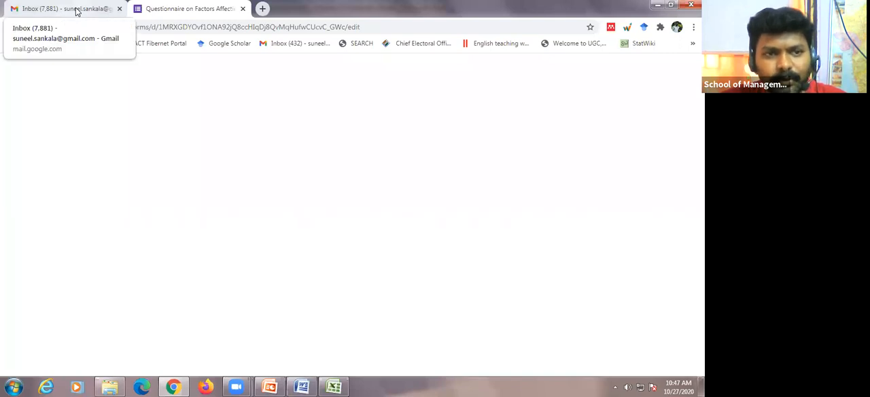
click(77, 11)
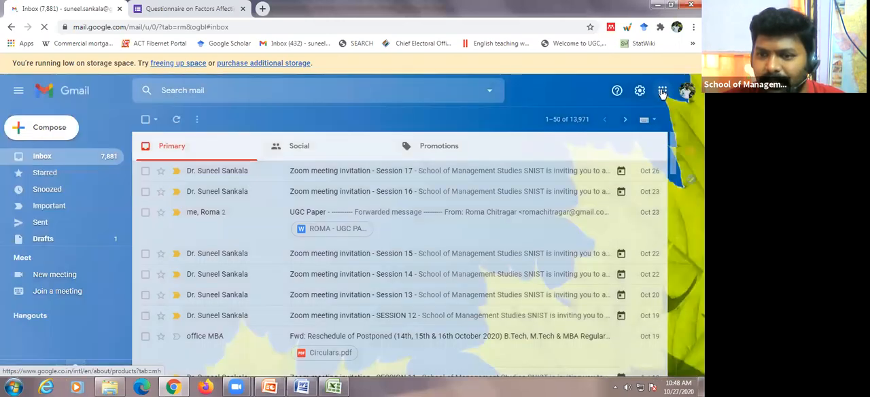
click(662, 91)
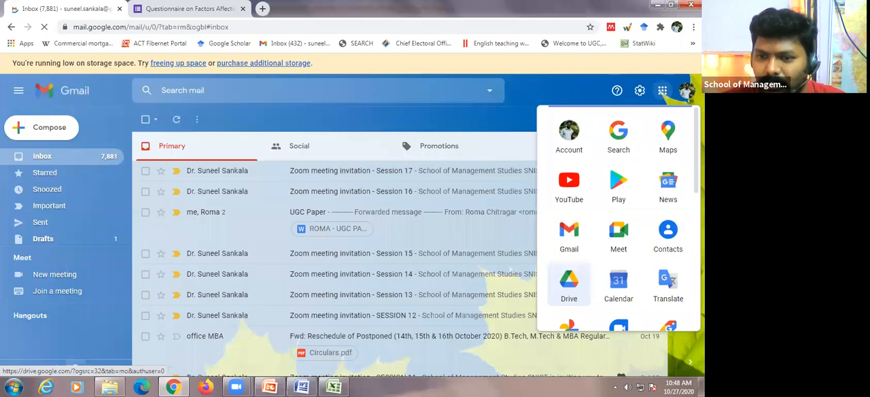
scroll(569, 285, down, 3)
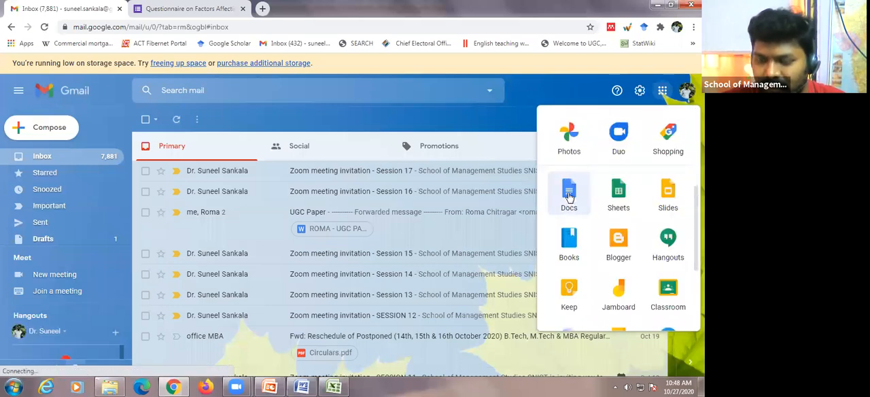
click(190, 9)
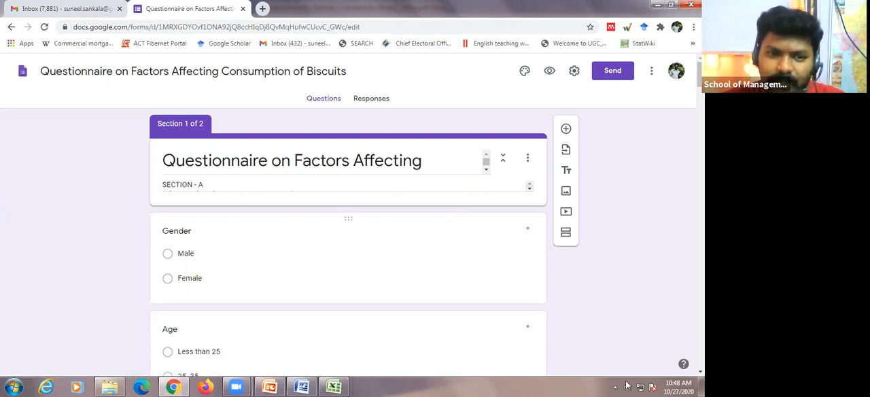
Step: Switch to the Gmail inbox, open Google Docs from the Google apps list, and go on to Google Forms
click(95, 12)
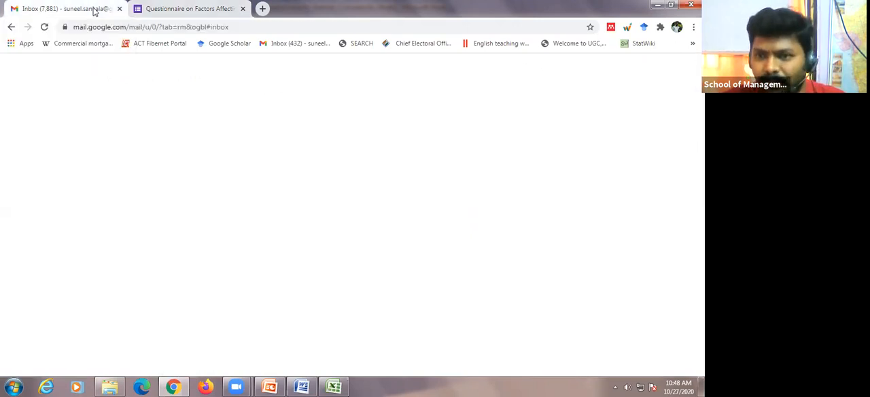
click(662, 93)
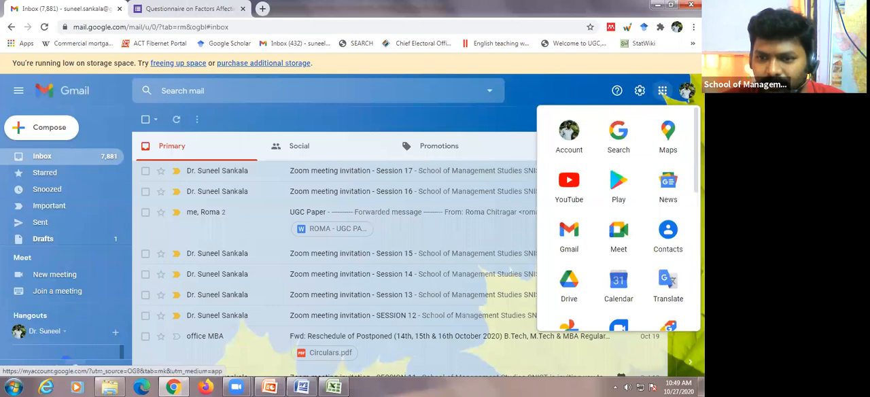
scroll(569, 196, down, 3)
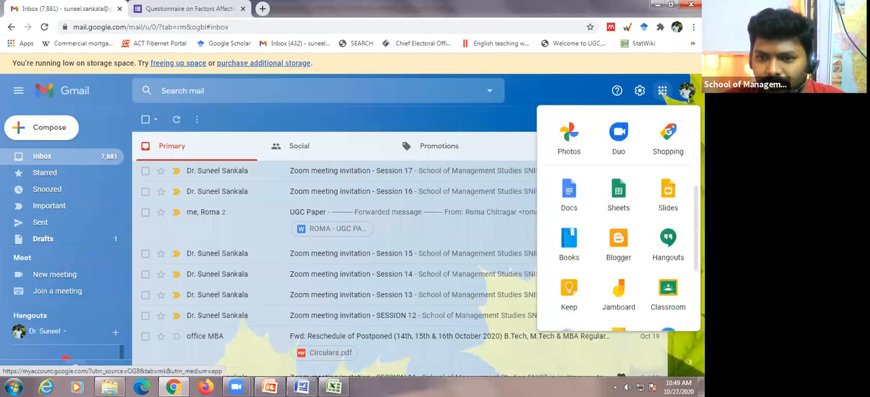
click(570, 196)
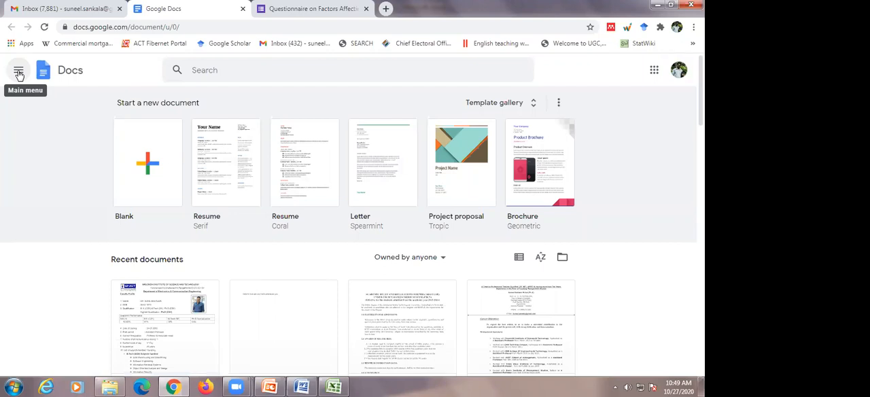
click(19, 73)
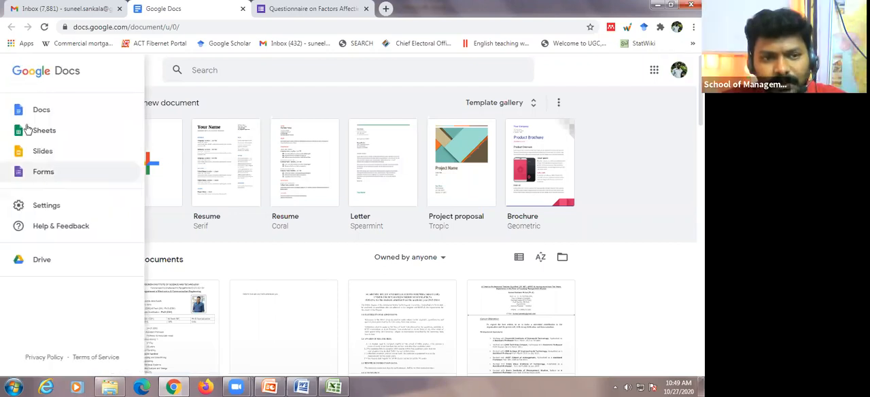
click(44, 172)
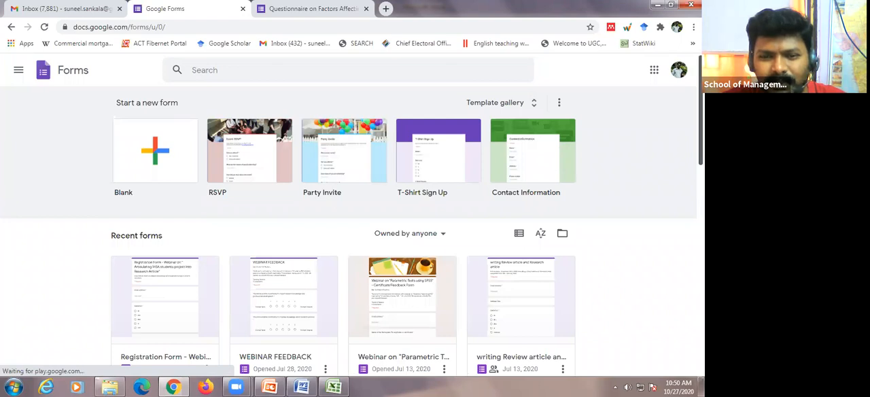
Step: Look through the recent forms and create a new blank form
scroll(348, 231, down, 4)
scroll(348, 247, down, 2)
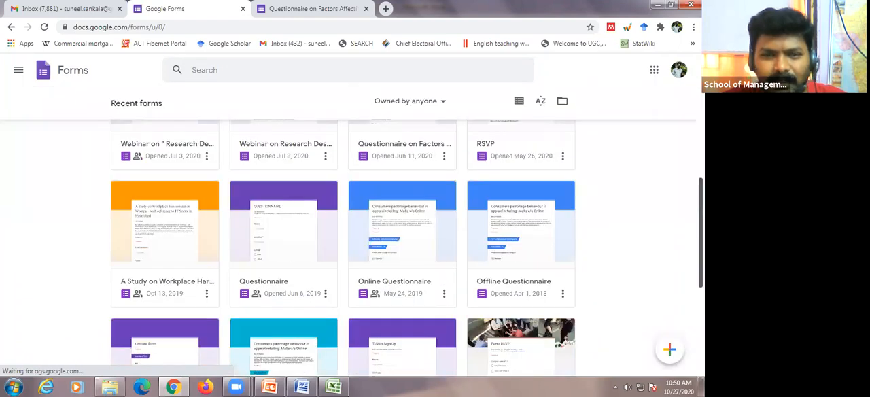
scroll(348, 231, up, 6)
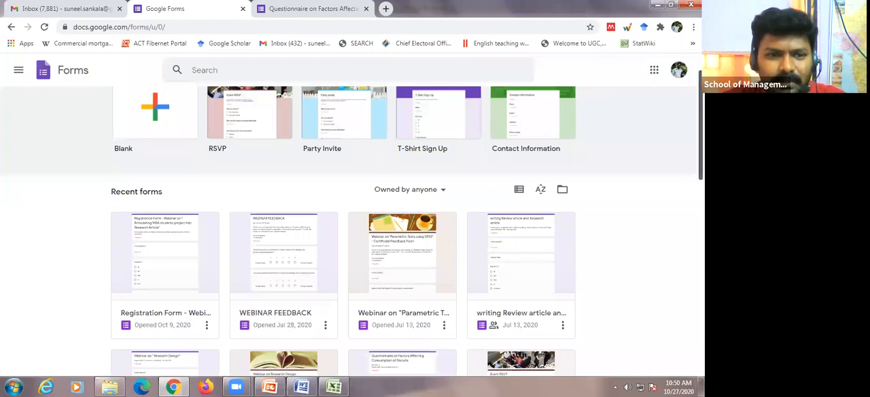
scroll(156, 156, up, 1)
click(157, 160)
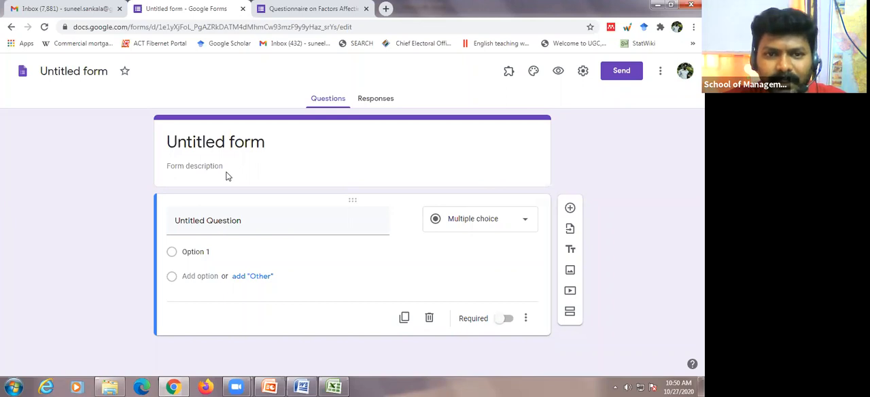
Step: View the heading of the existing biscuit consumption questionnaire, and return to the untitled form's title and description
key(ctrl+Tab)
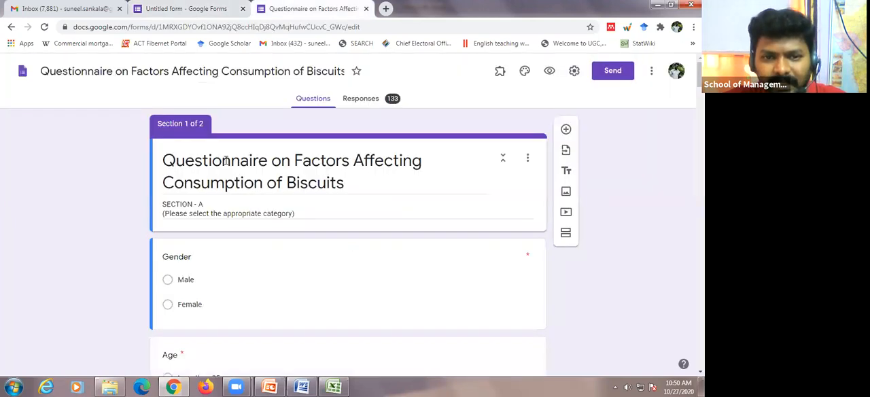
click(195, 12)
click(198, 166)
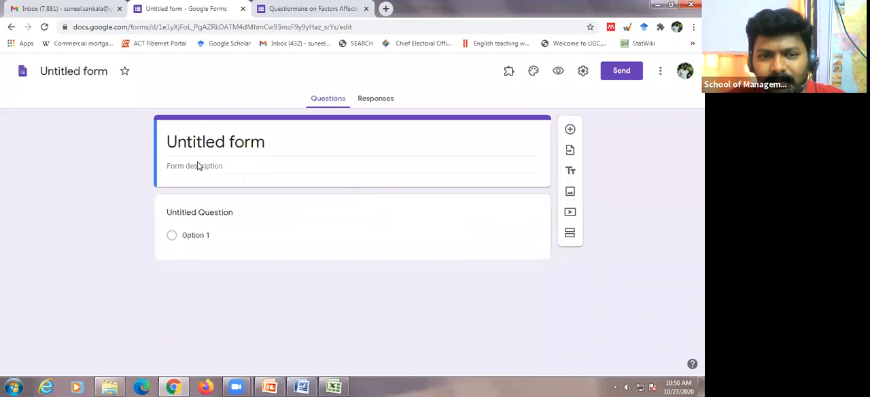
click(227, 140)
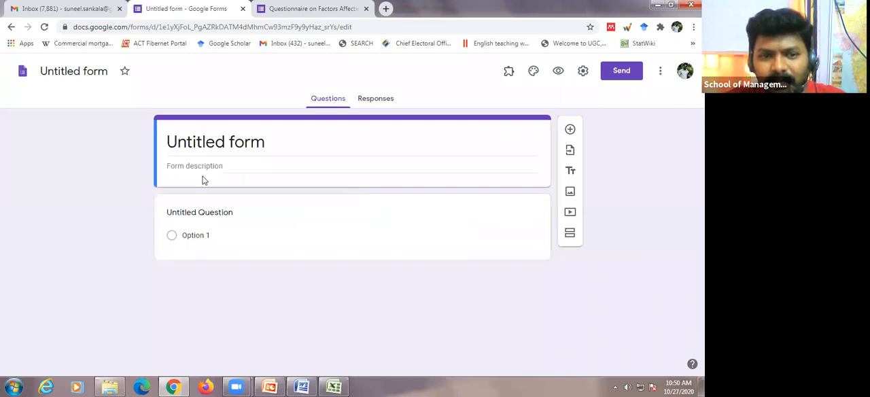
click(205, 166)
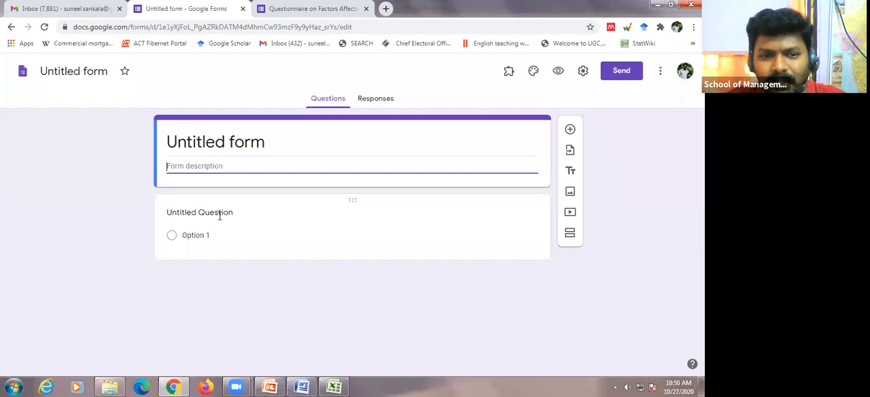
Step: Replace the first question's placeholder text with "Gender"
click(219, 213)
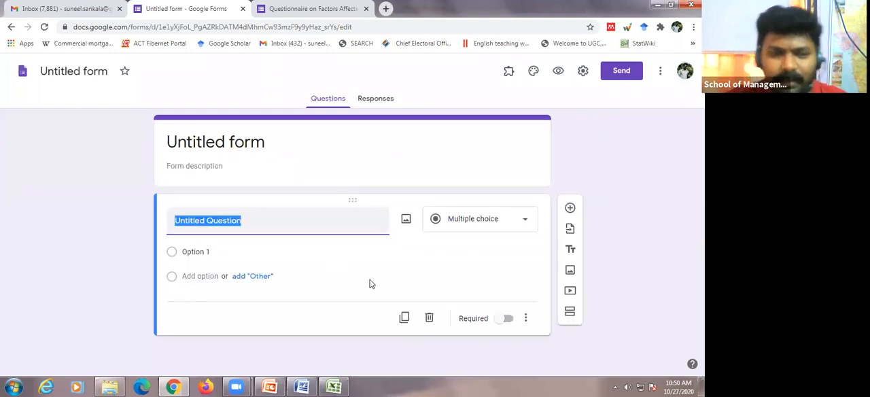
key(BackSpace)
text(Gender)
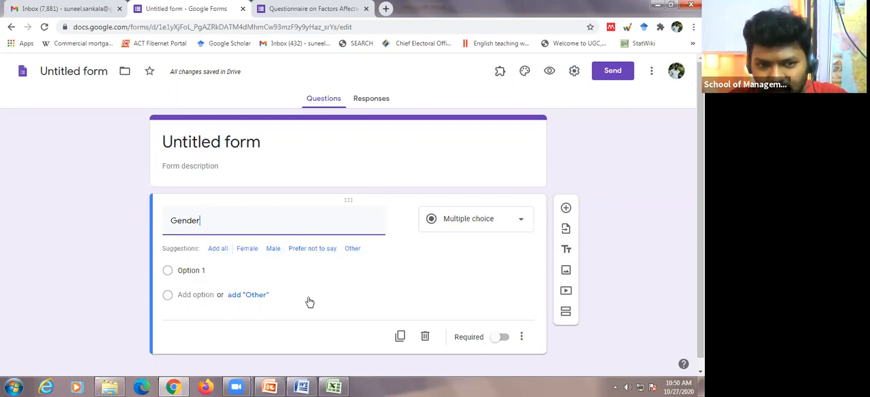
Step: Give the Gender question the options "Male" and "Female" and make it required
click(219, 270)
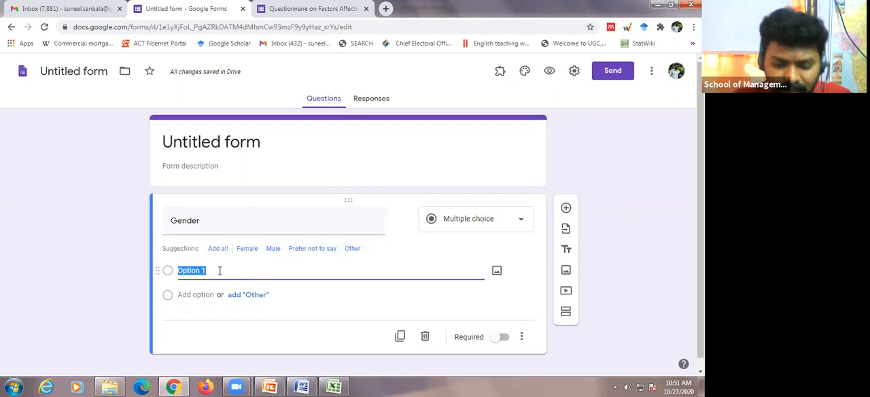
text(Male)
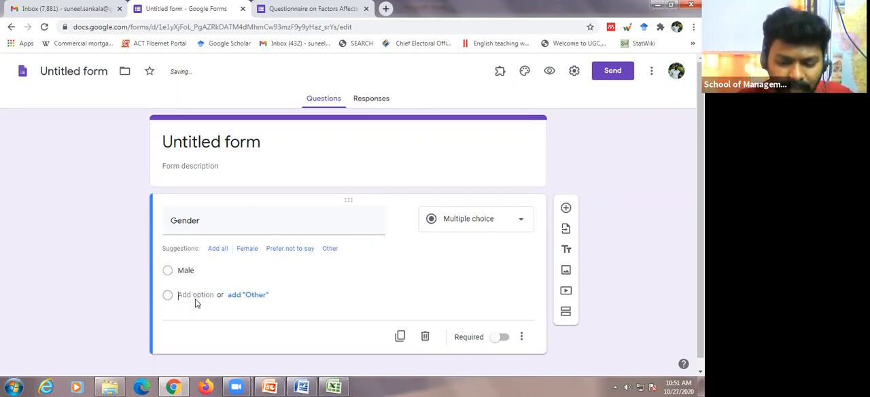
click(195, 296)
text(Female)
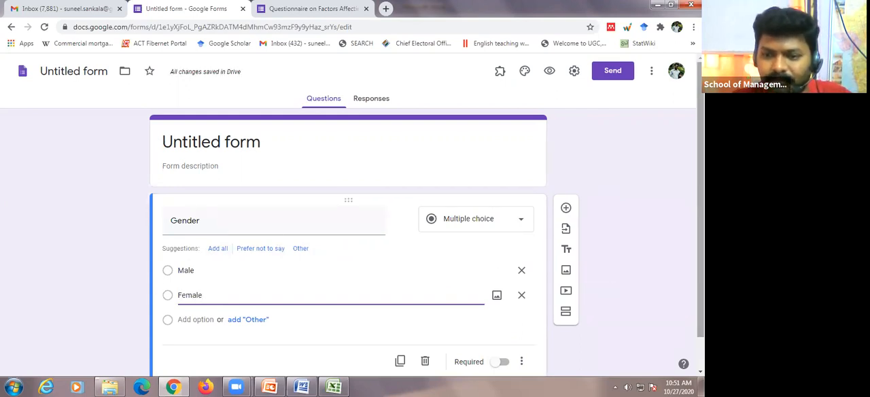
scroll(483, 339, down, 1)
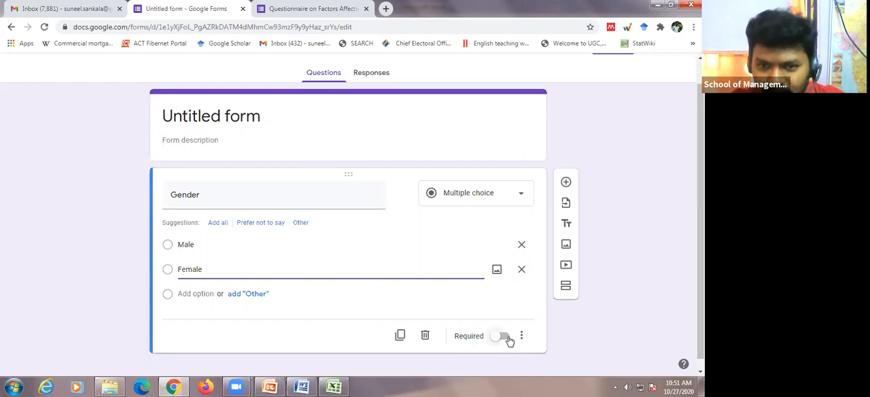
click(503, 336)
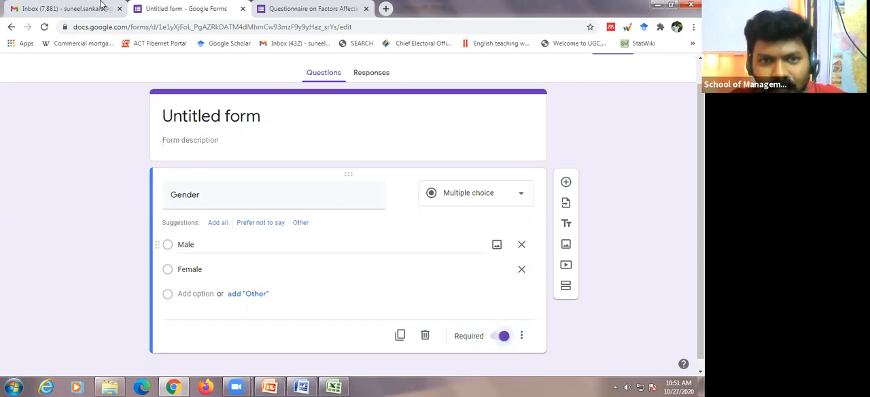
Step: Consult the questionnaire in Word, return to the form in Chrome, and add a second question titled "Age" below Gender
click(304, 386)
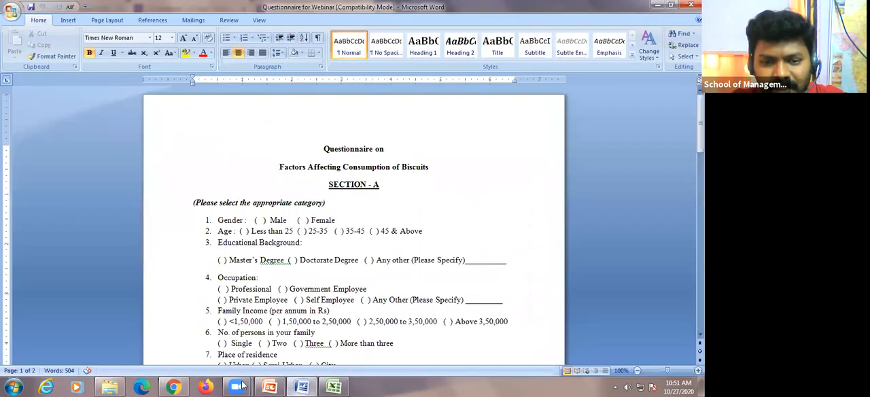
click(185, 385)
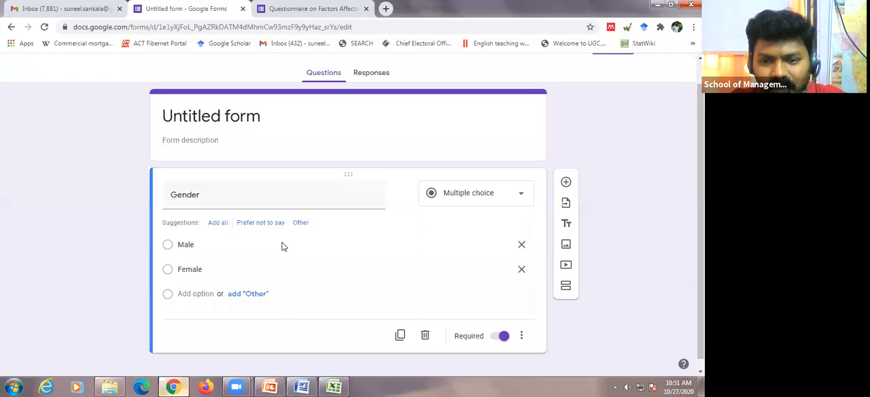
click(565, 183)
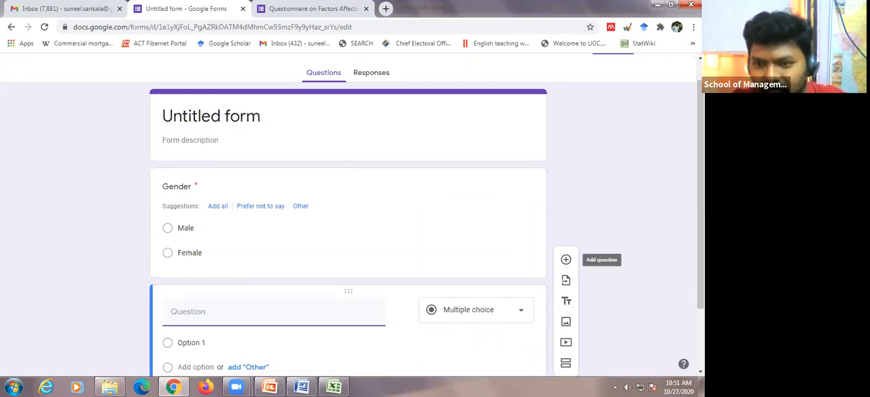
drag(701, 224, 701, 284)
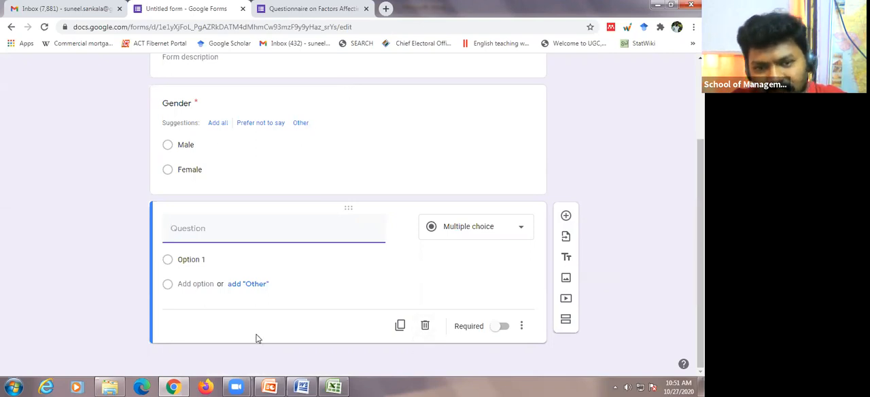
text(Age)
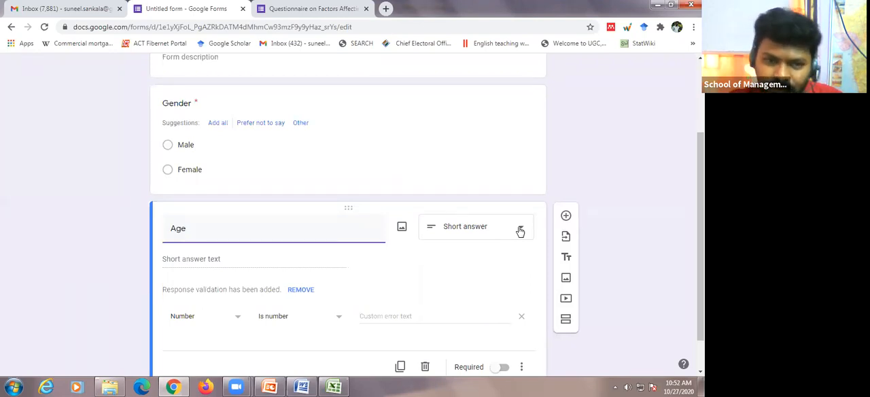
click(202, 264)
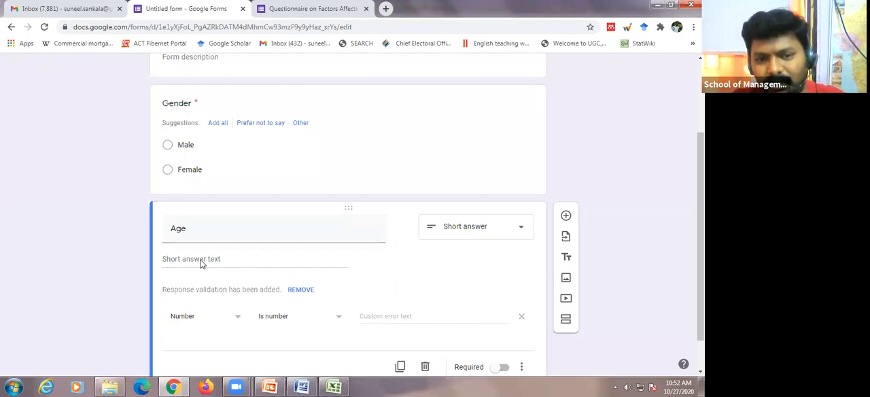